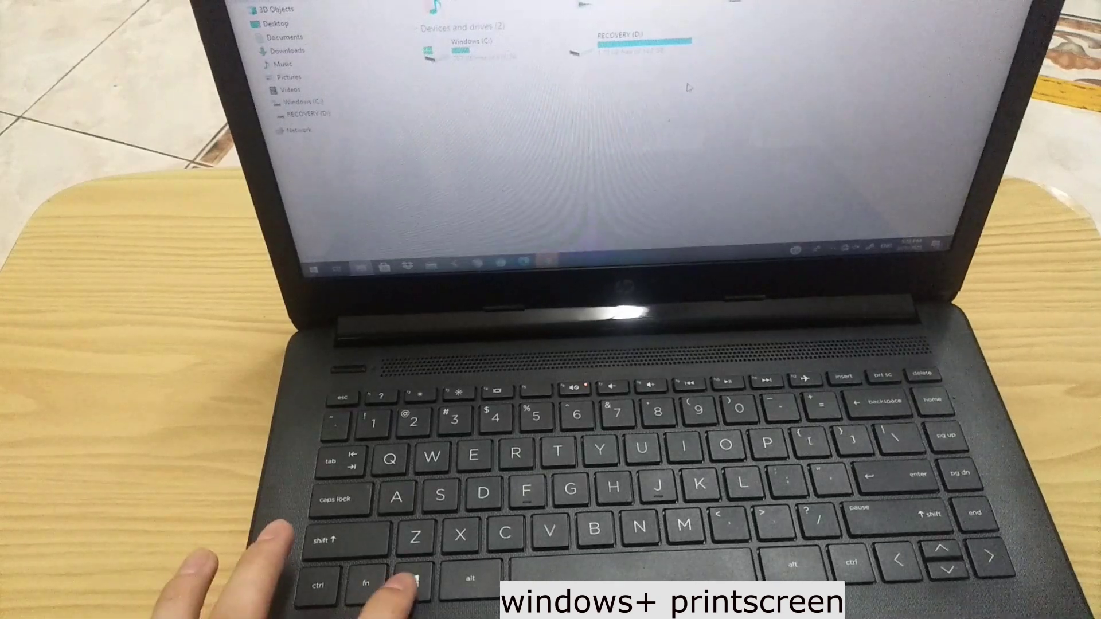
{"action": "key", "text": "super+Print"}
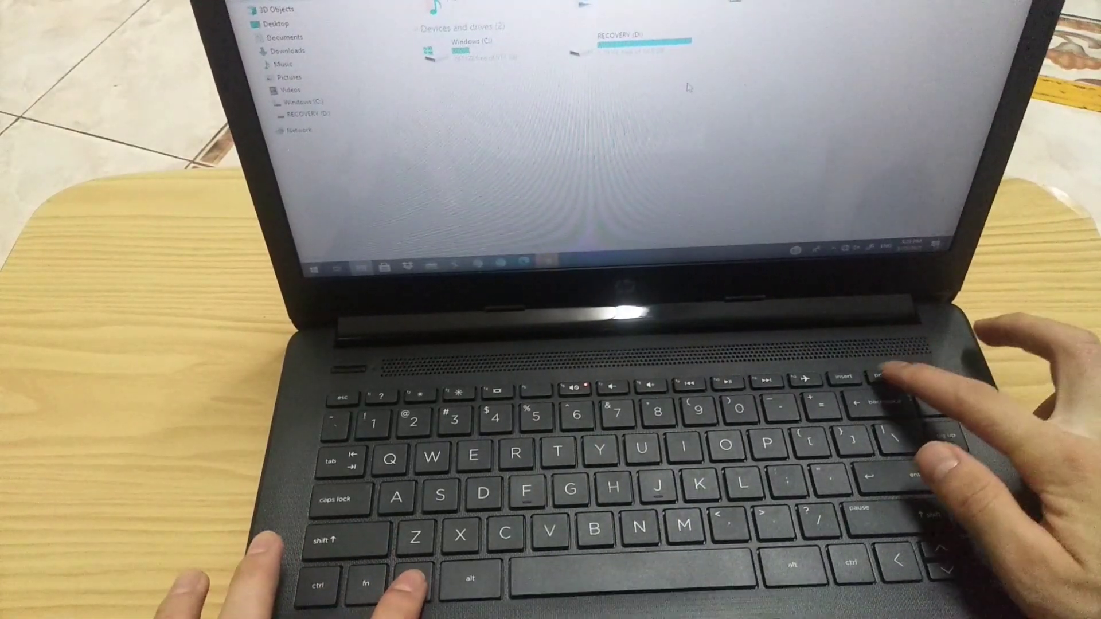
{"action": "key", "text": "super+Print"}
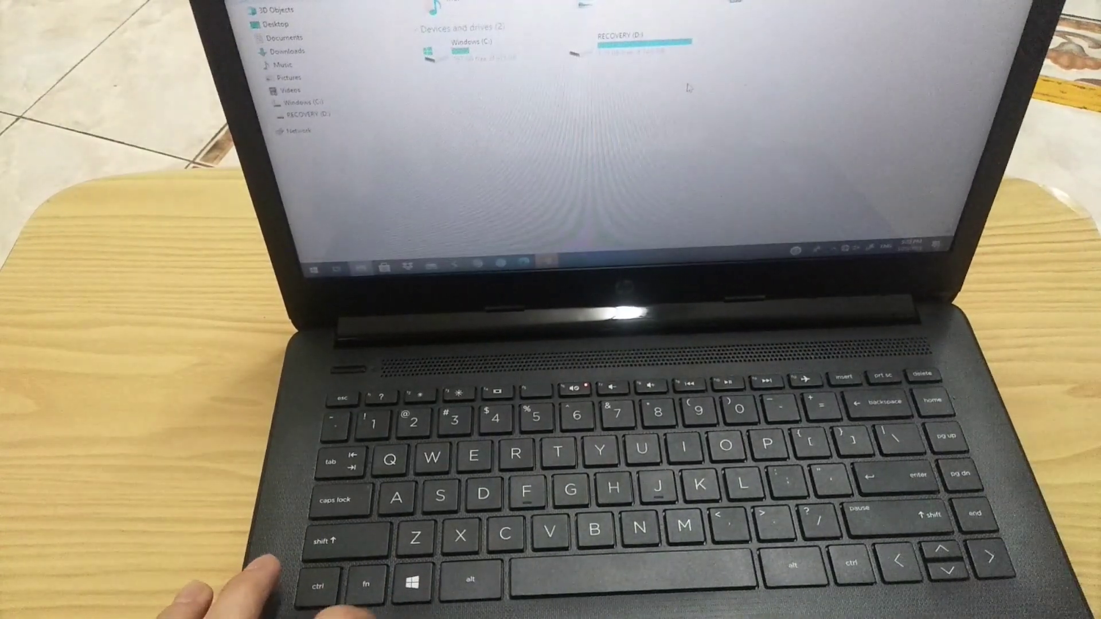
{"action": "key", "text": "super+Print"}
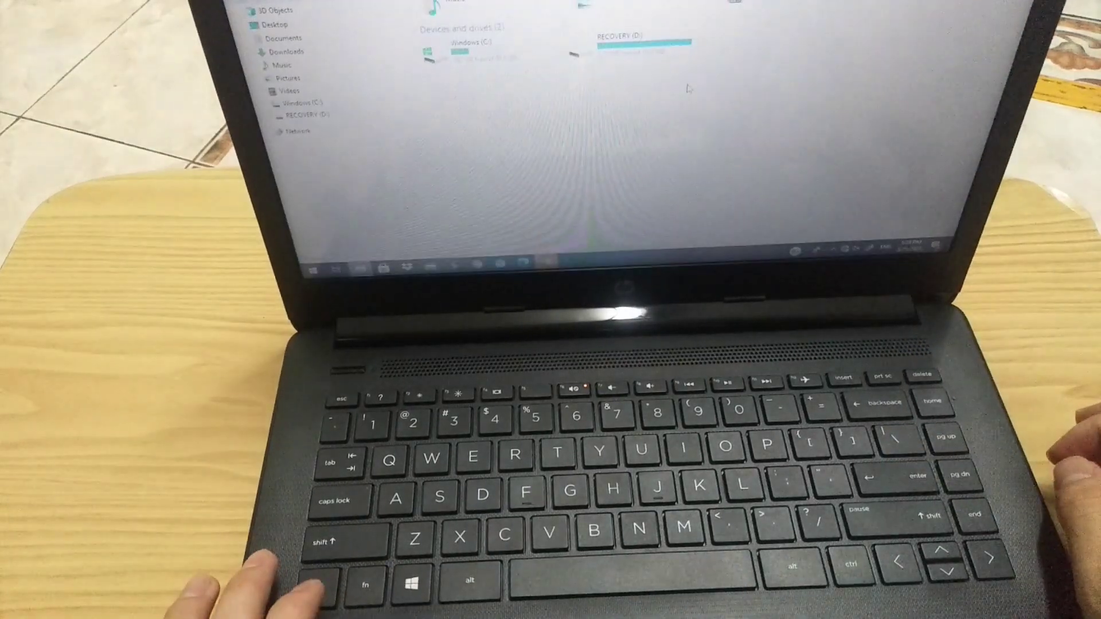